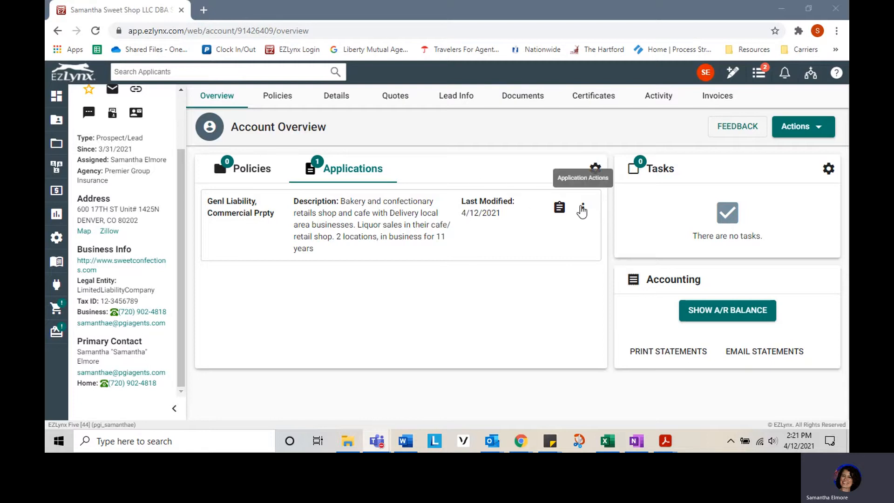
Convert the bakery application to a Monoline policy with Genl Liability as the line of business.
left_click(583, 208)
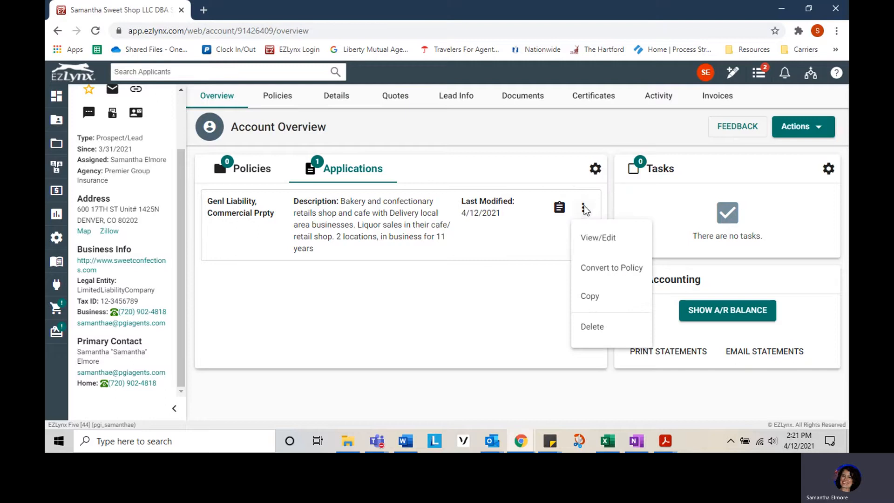
left_click(611, 278)
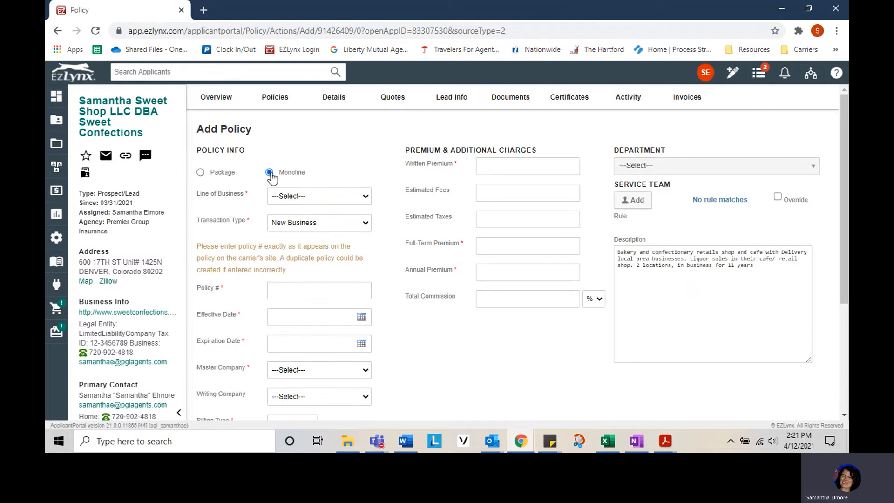
left_click(325, 198)
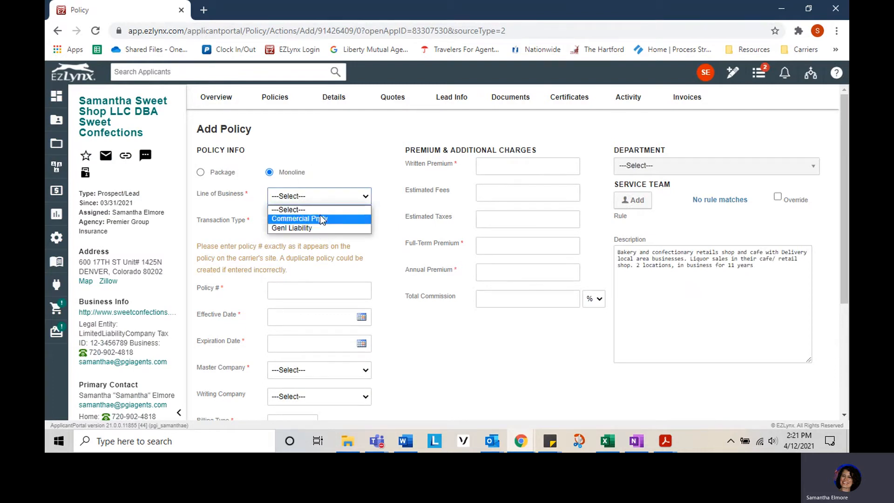
left_click(200, 175)
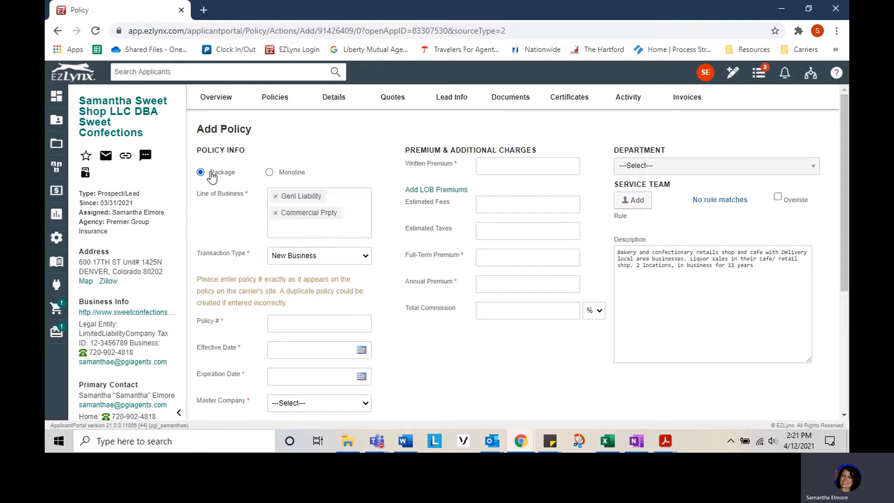
left_click(277, 214)
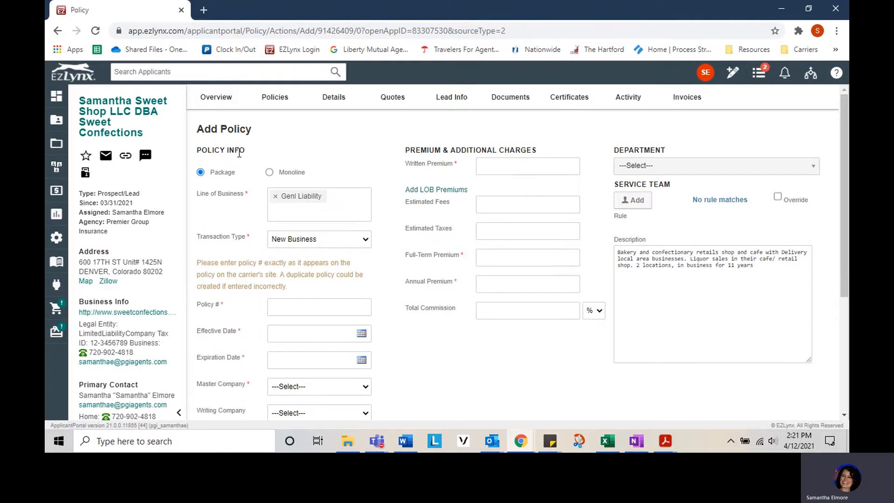
left_click(270, 172)
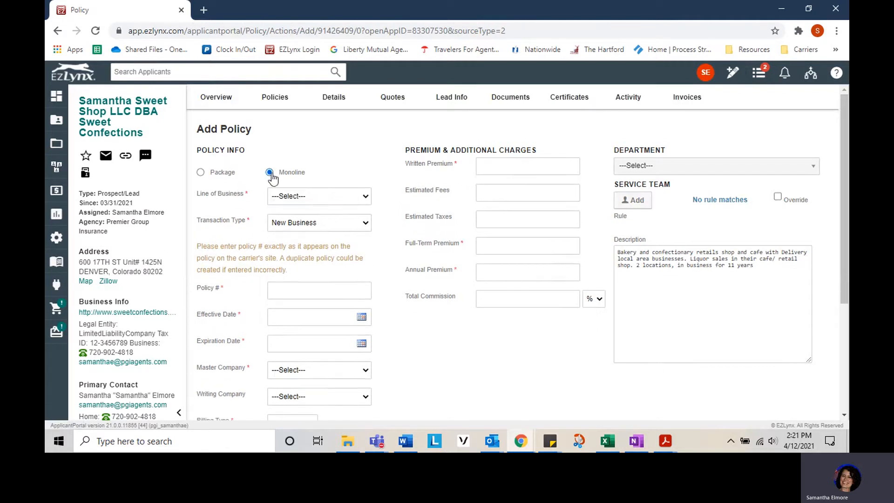
left_click(280, 196)
left_click(293, 228)
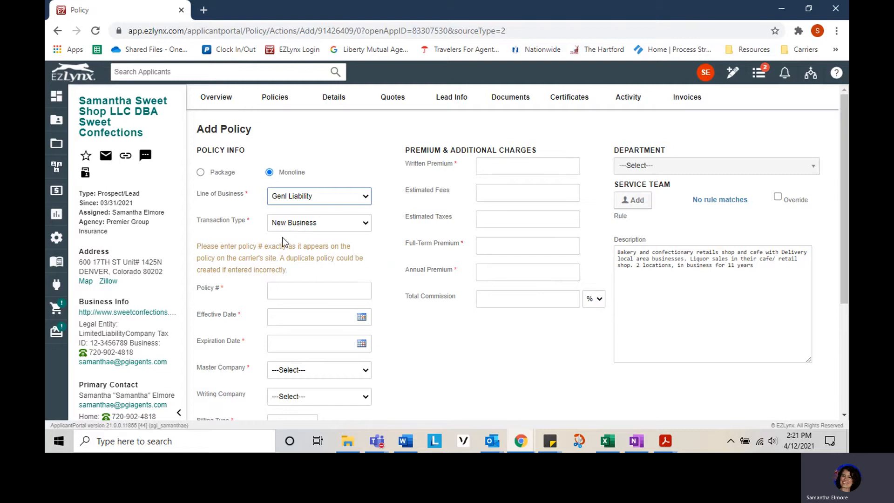
Enter policy number 123456A213.
scroll(316, 258, "down", 3)
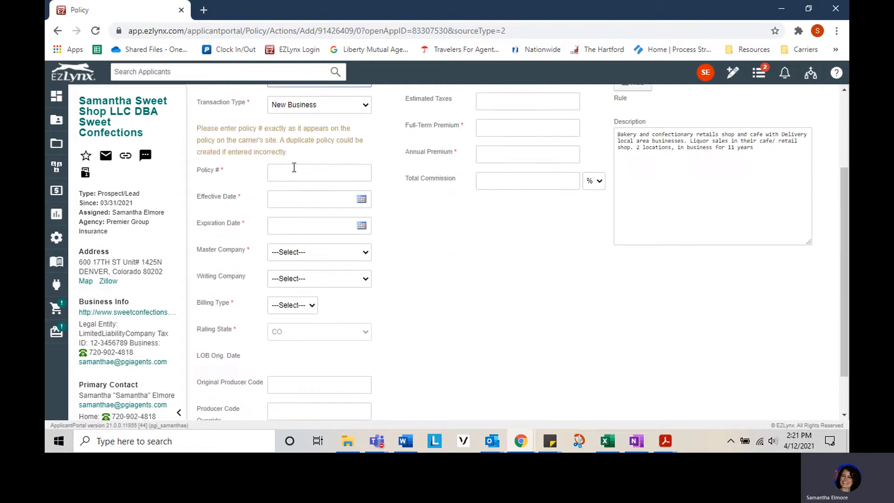
left_click(294, 172)
type("123456")
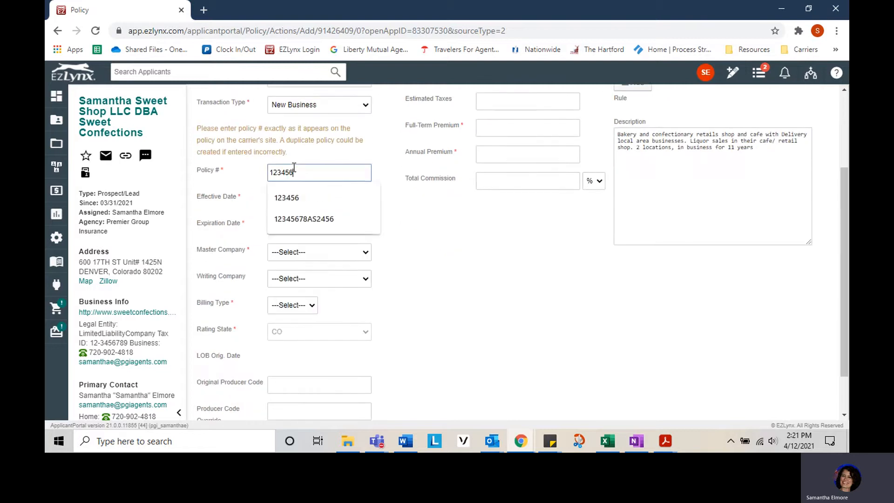
type("A213")
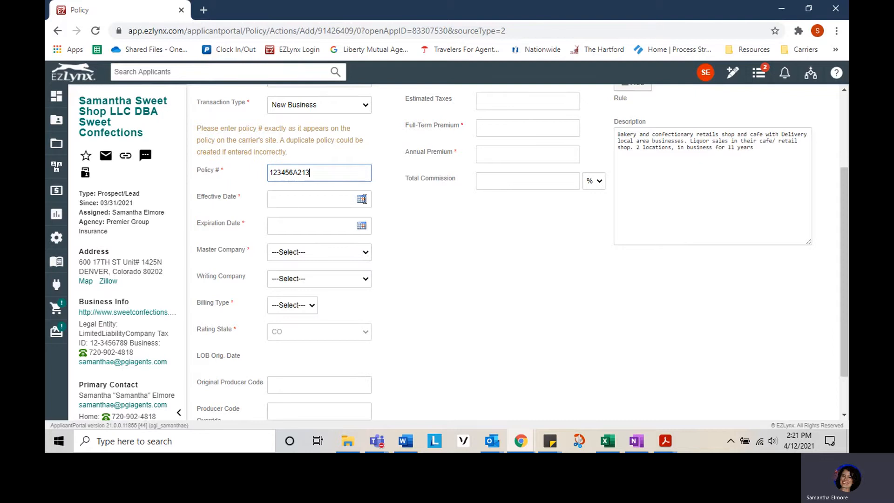
Set the effective date to 04/10/2021 and the expiration date to 04/10/2022.
left_click(364, 199)
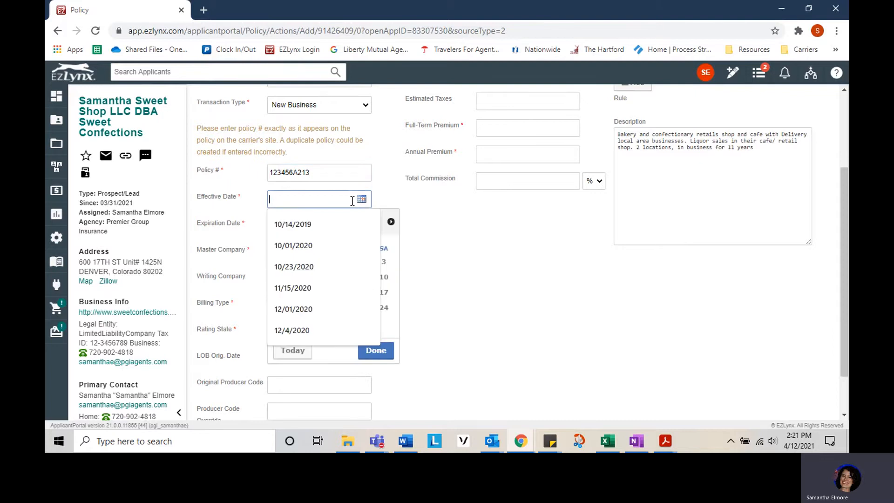
type("04/1020")
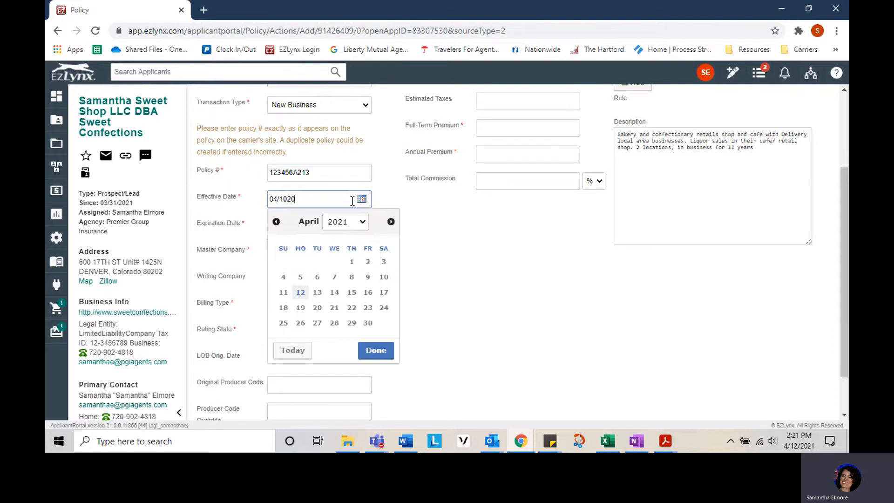
type("21")
key("Tab")
left_click(298, 229)
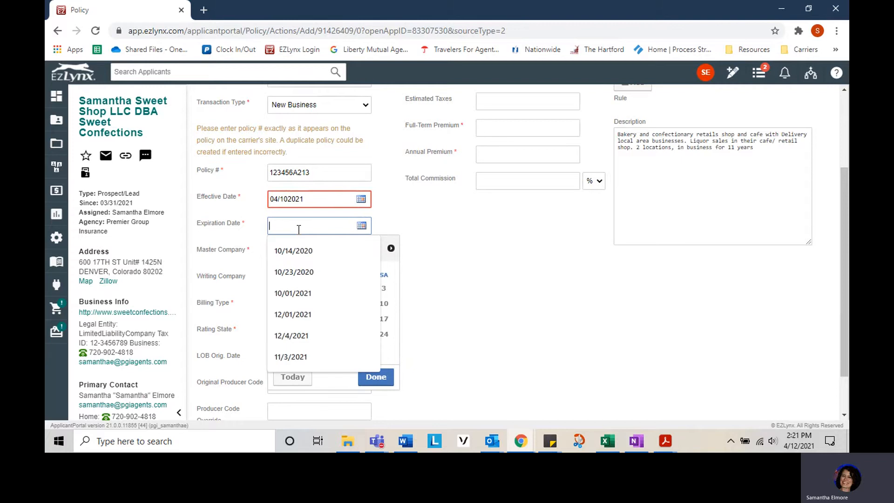
type("04/10")
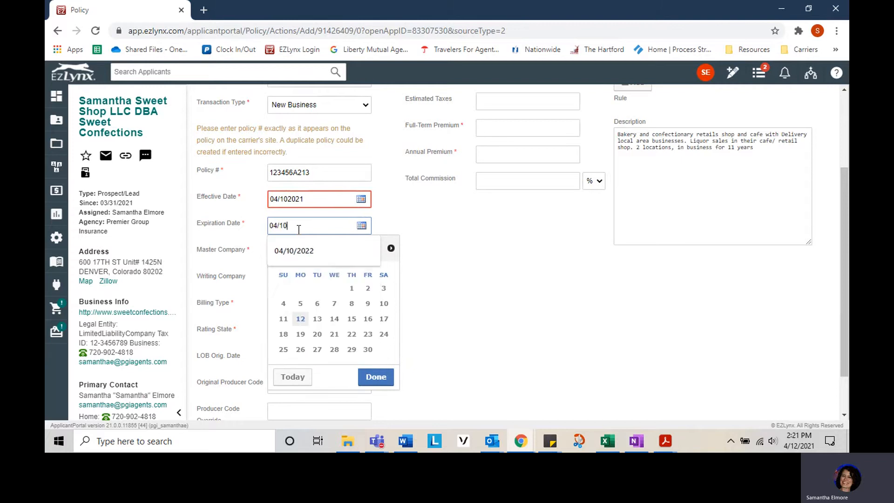
type("/21")
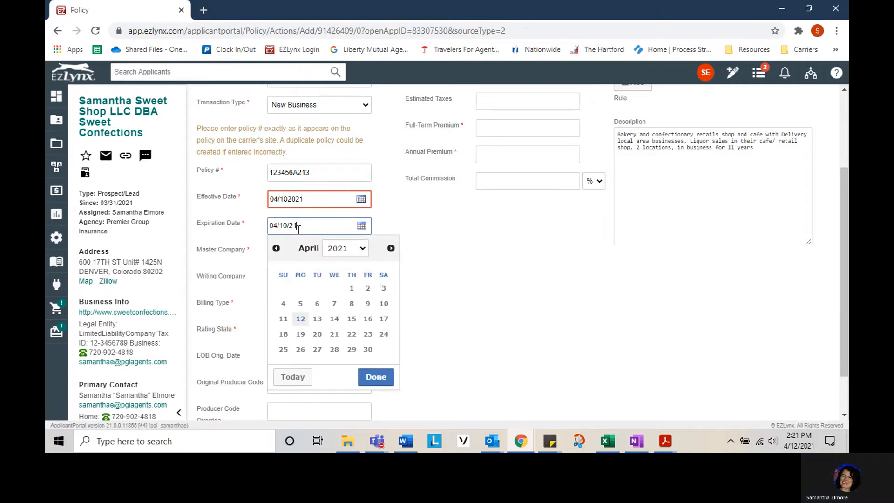
key("BackSpace")
type("021")
key("BackSpace")
type("2")
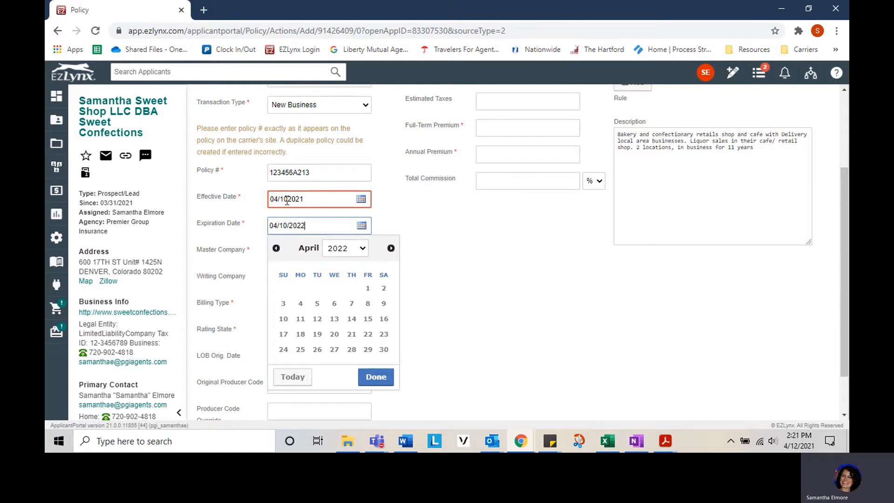
left_click(288, 199)
type("/")
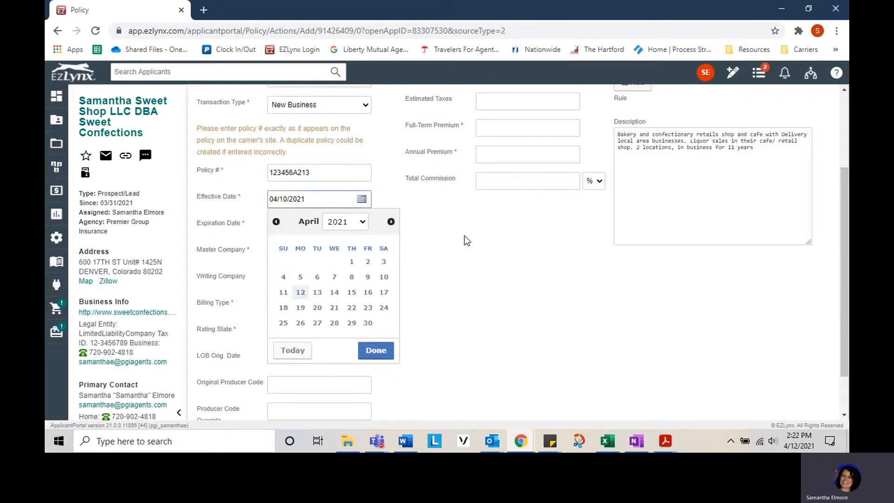
left_click(465, 237)
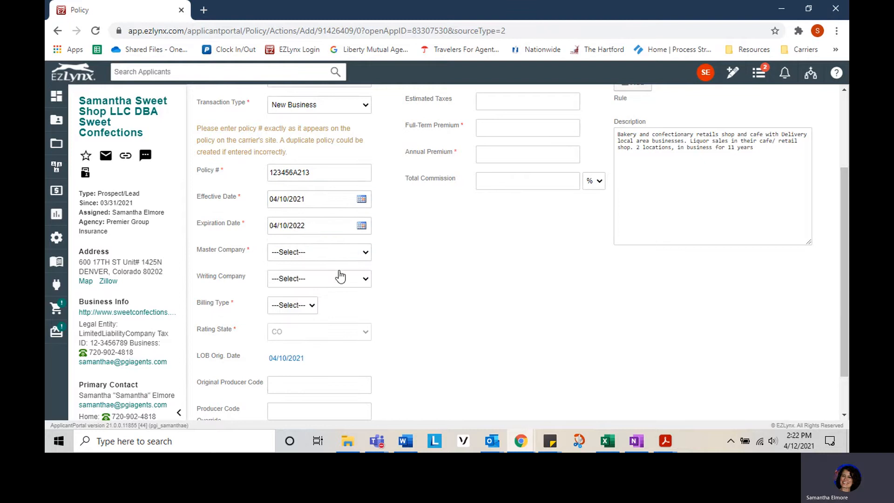
Choose Liberty Mutual as master company and OHIO SECURITY INS CO as writing company.
left_click(347, 256)
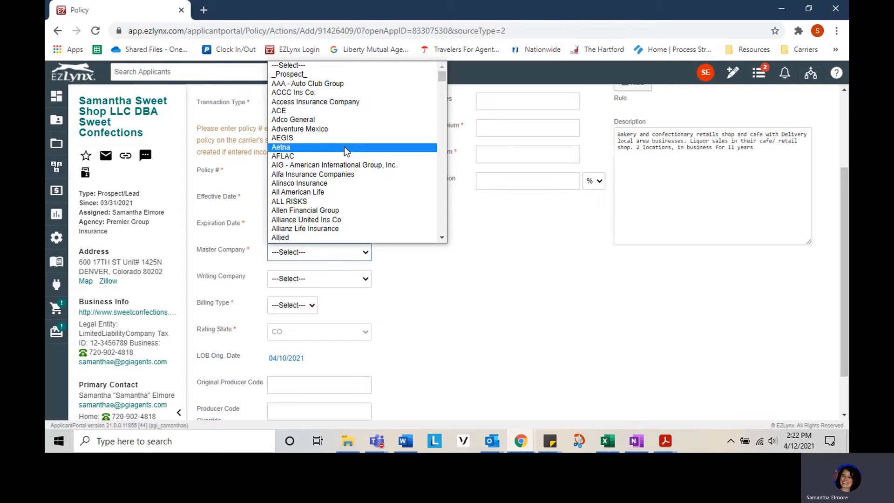
key("l")
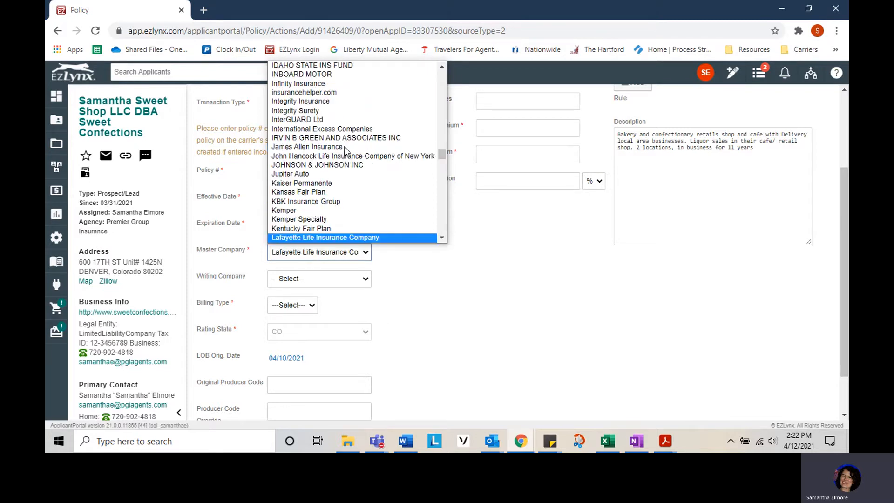
key("Down")
key("Down")
key("Down")
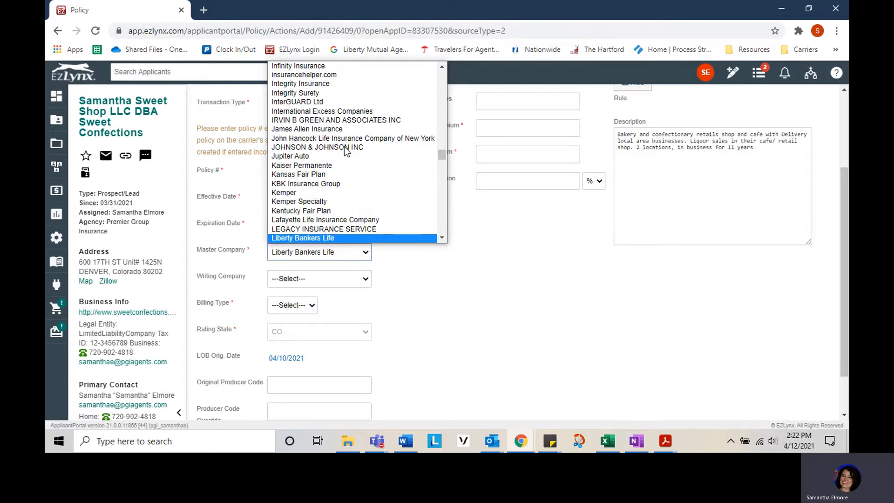
key("Return")
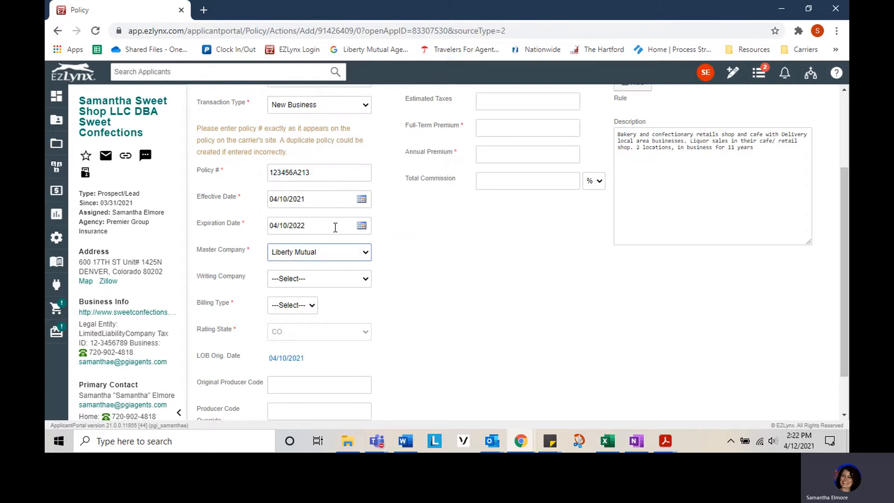
left_click(343, 280)
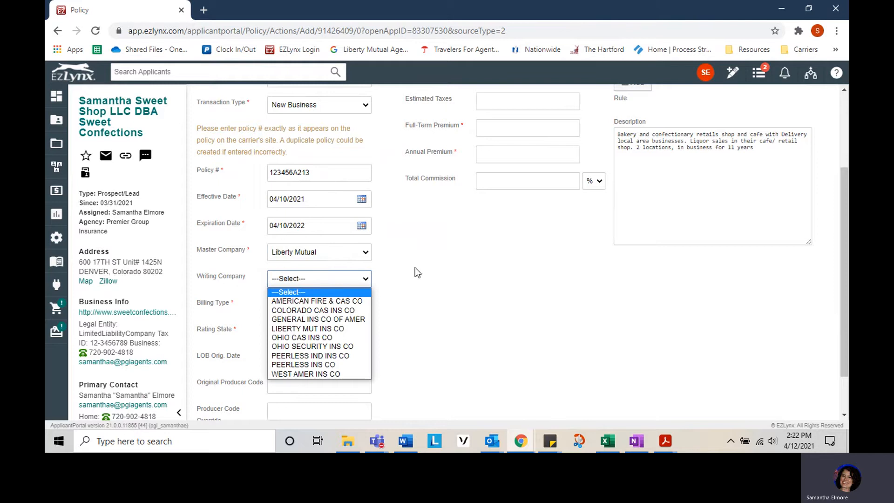
left_click(347, 346)
Set the billing type to Direct.
scroll(333, 264, "down", 2)
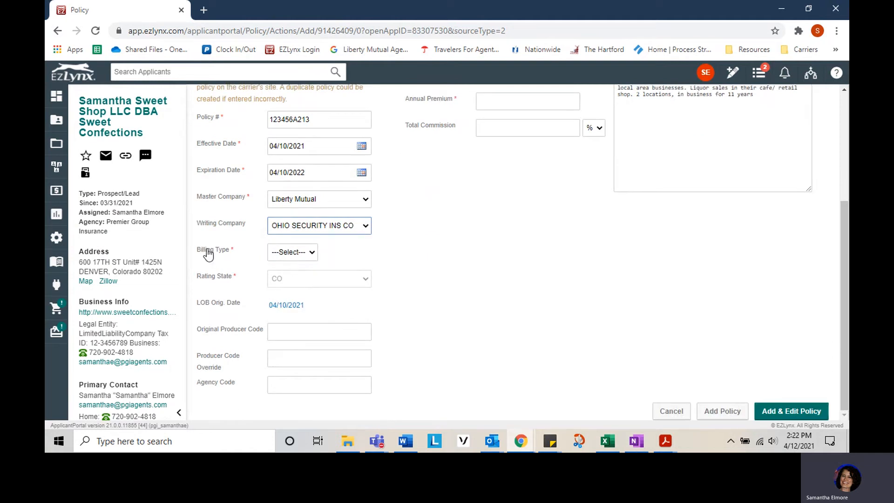
left_click(313, 255)
left_click(291, 283)
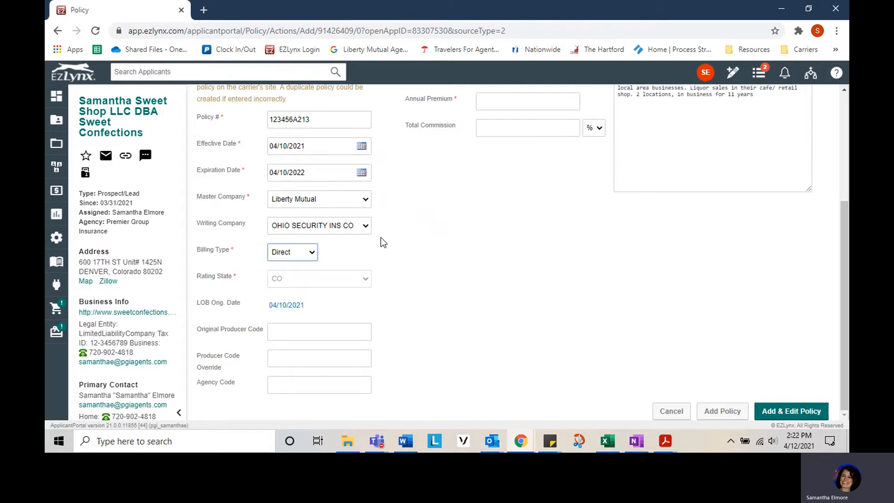
scroll(433, 247, "up", 4)
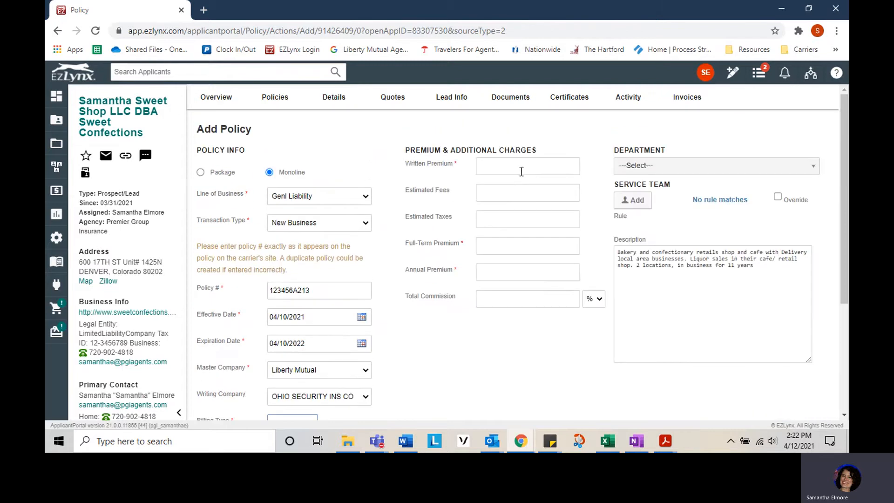
Enter a written premium of 3400 and a total commission of 15%.
left_click(516, 167)
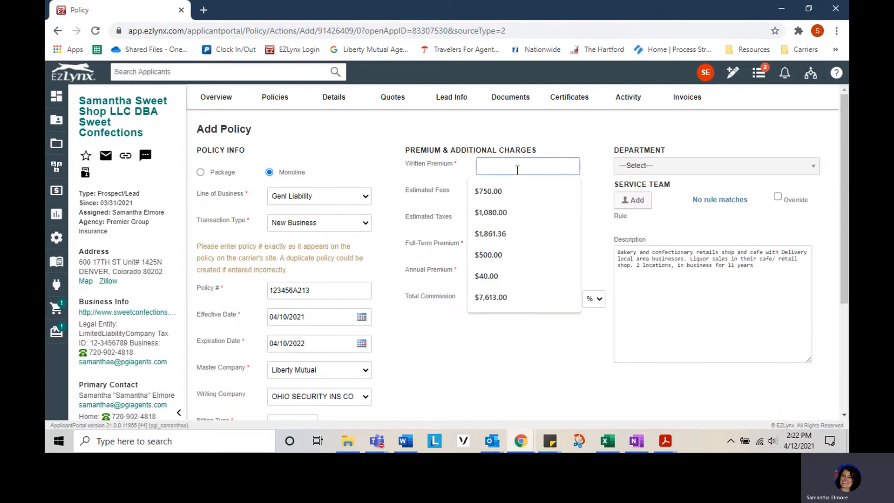
type("3400")
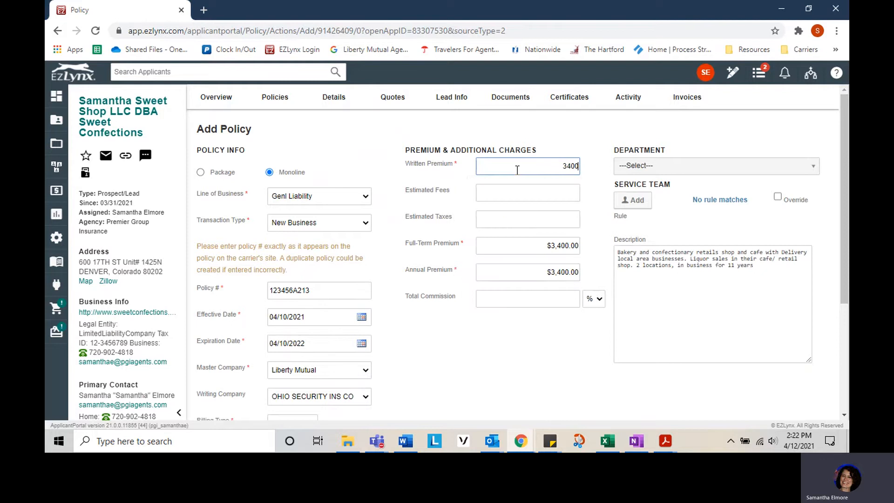
left_click(562, 299)
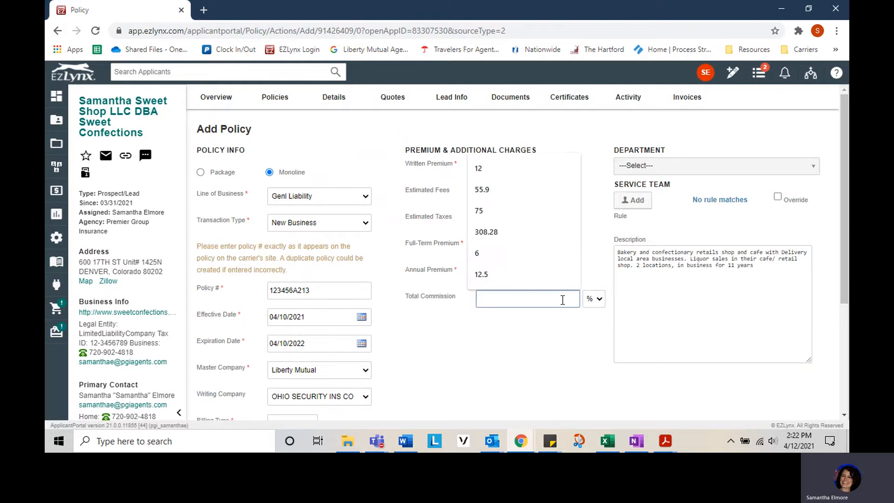
left_click(547, 338)
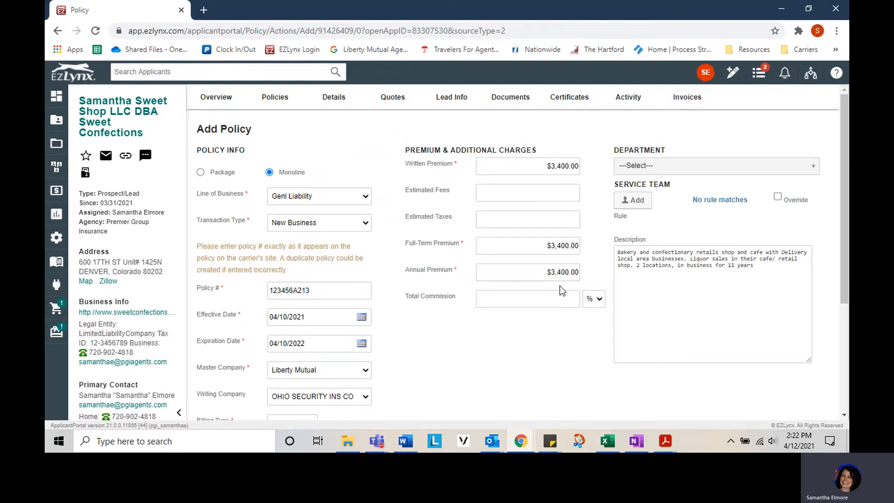
left_click(562, 299)
type("15")
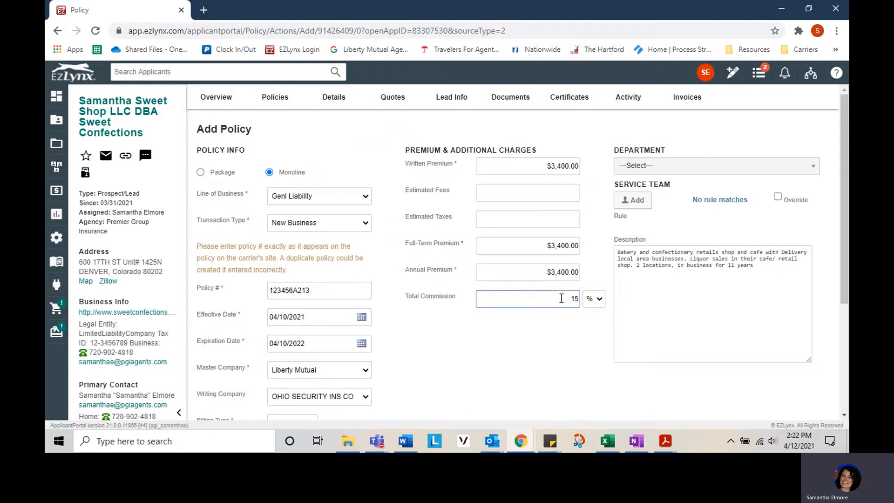
key("Tab")
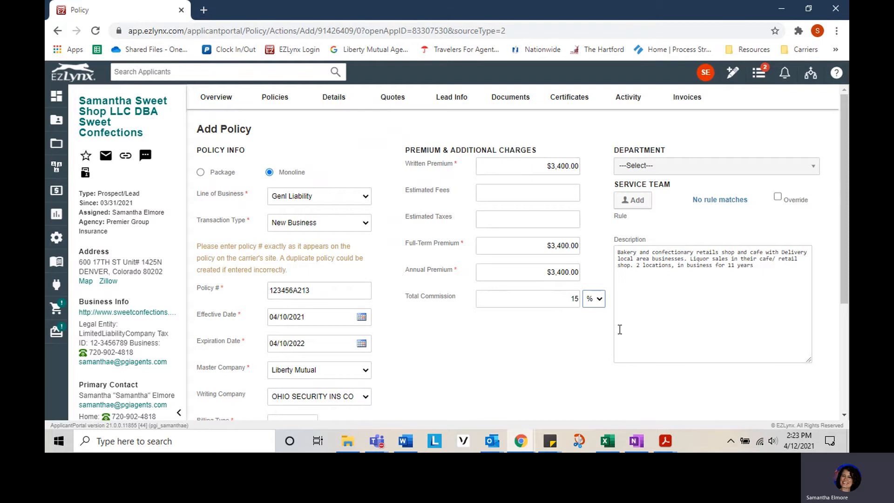
scroll(628, 331, "down", 1)
Add policy 123456A213 with Add & Edit Policy to open its detailed form.
scroll(627, 331, "down", 2)
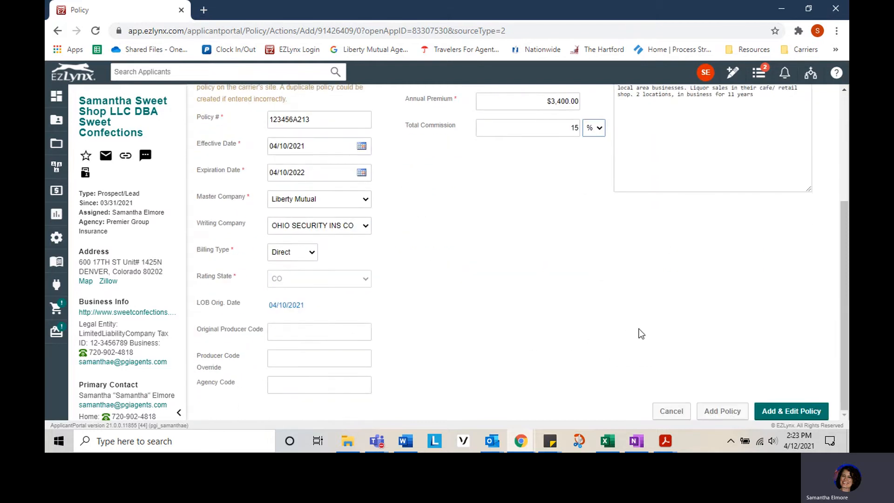
left_click(794, 418)
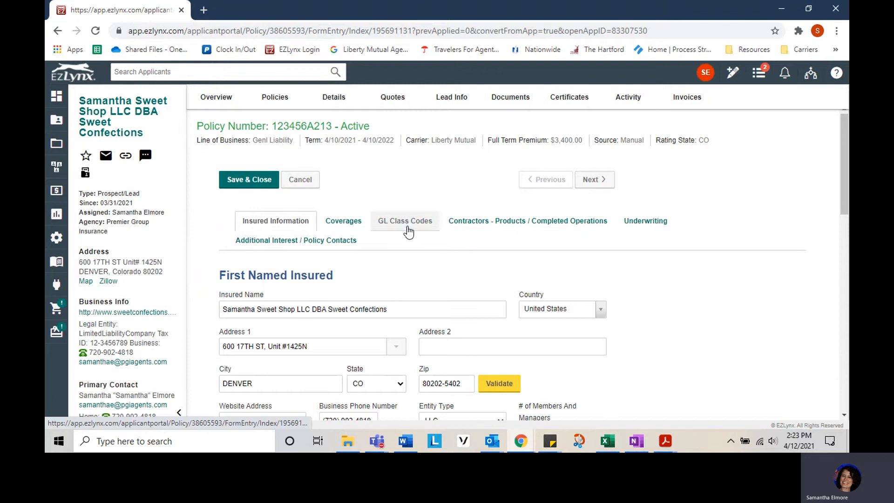
Review the GL Class Codes entries without changing the first class code.
scroll(582, 304, "down", 2)
scroll(466, 242, "up", 2)
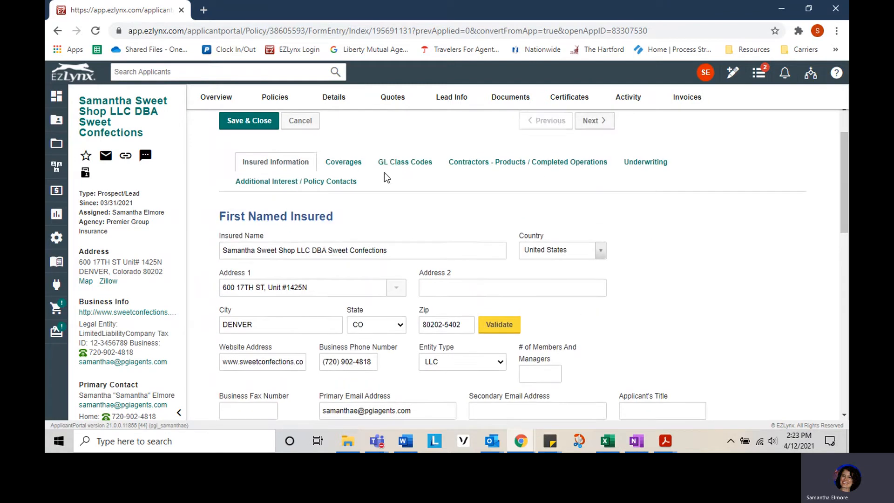
left_click(397, 167)
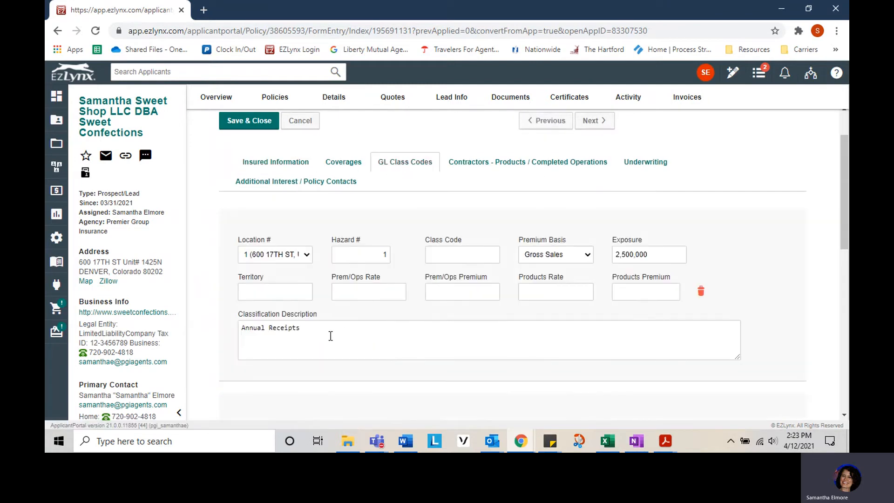
left_click(451, 256)
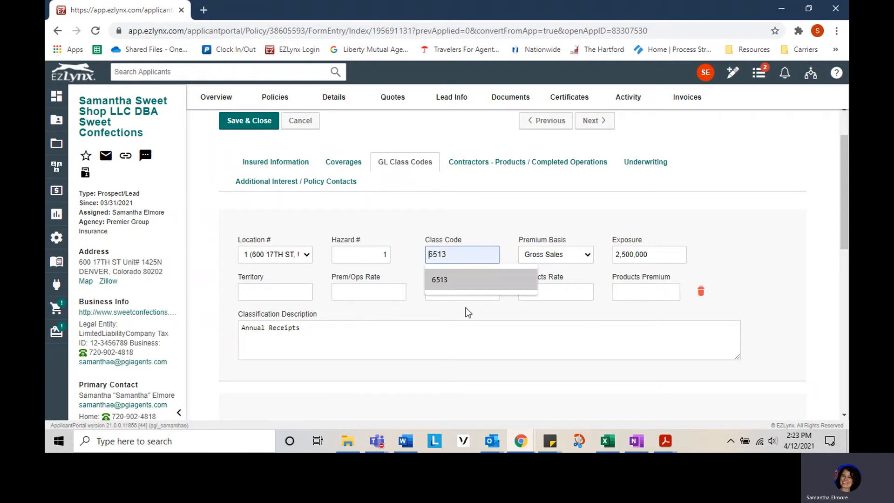
left_click(474, 335)
scroll(475, 335, "down", 8)
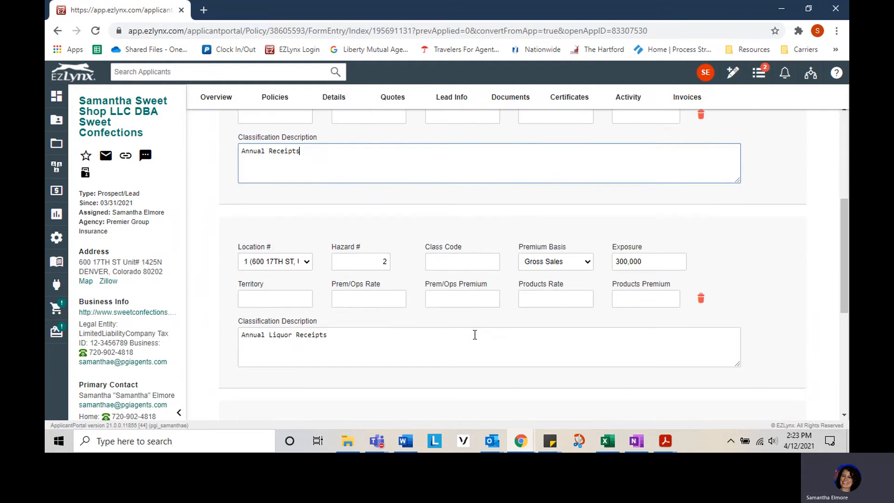
scroll(347, 325, "up", 10)
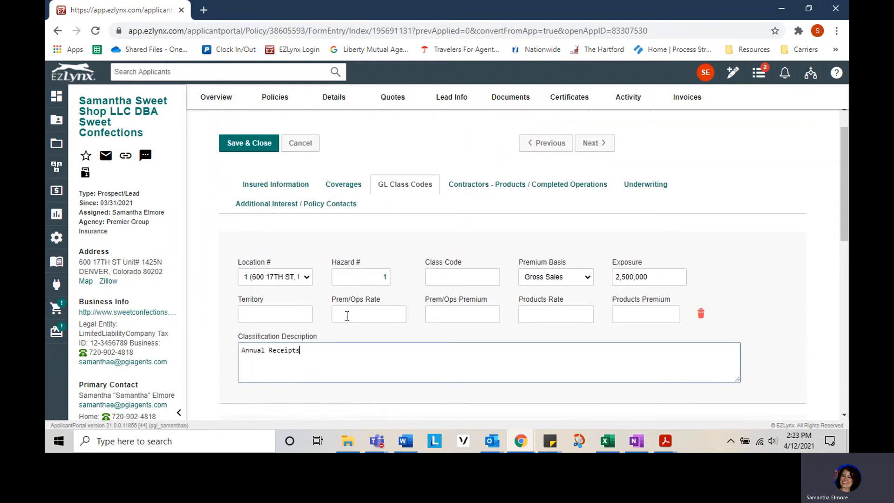
Review the Commercial General Liability coverages: occurrence basis, $2,000,000 aggregate, $1,000,000 per occurrence.
left_click(347, 188)
scroll(350, 300, "down", 2)
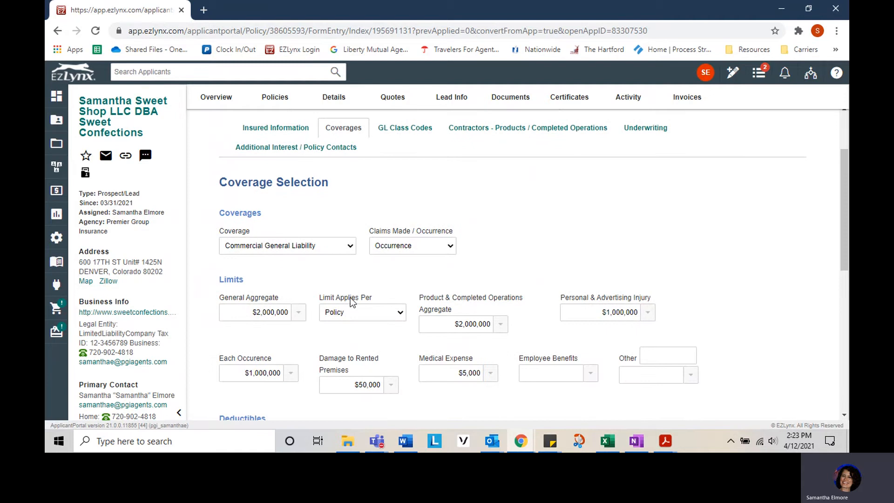
scroll(354, 301, "down", 5)
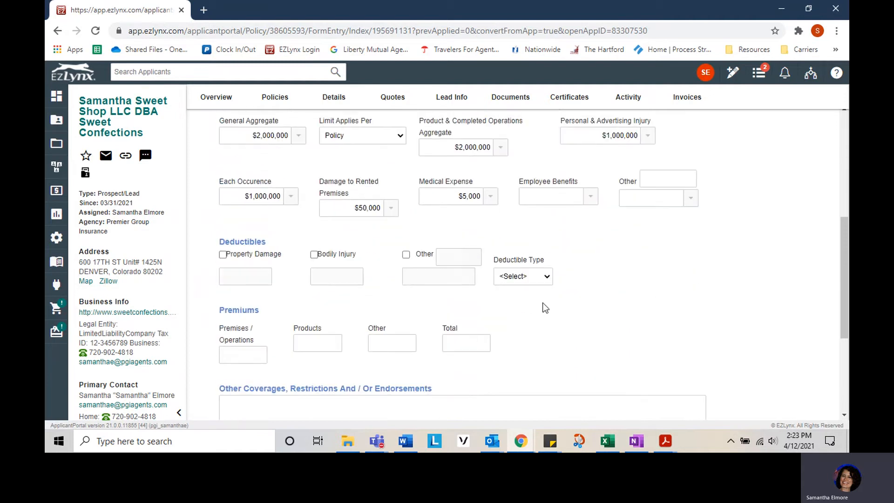
scroll(581, 333, "up", 6)
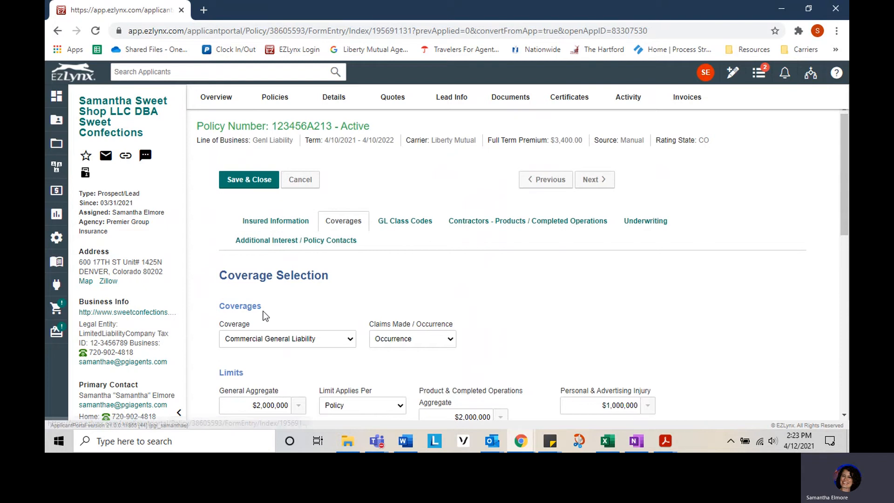
scroll(654, 373, "down", 3)
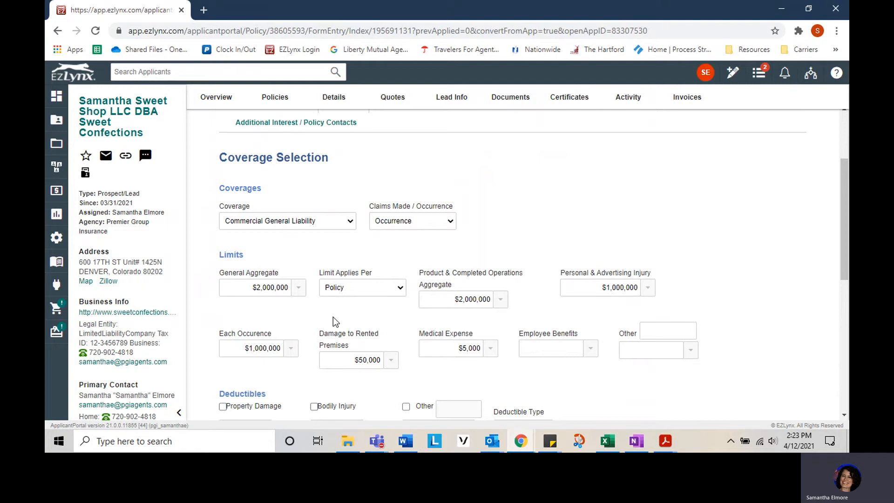
scroll(333, 316, "up", 3)
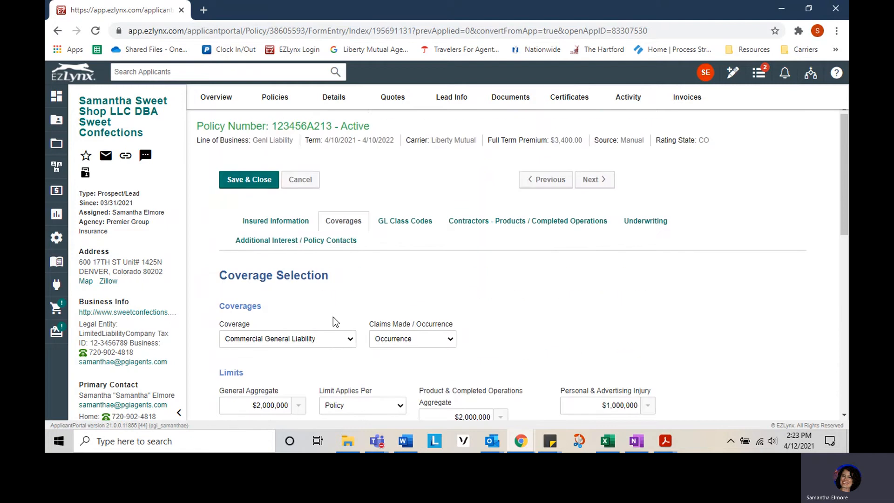
Save and close the policy, review the $3400.00 summary, then return to Overview.
left_click(246, 183)
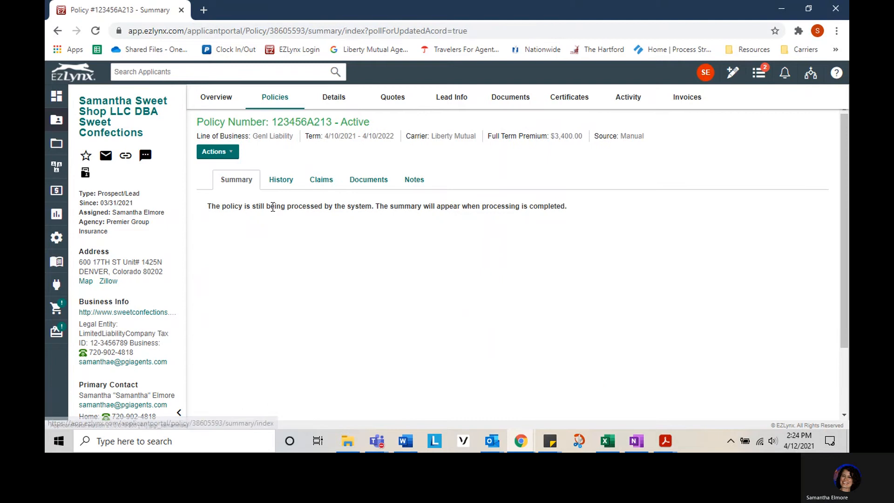
scroll(531, 245, "down", 3)
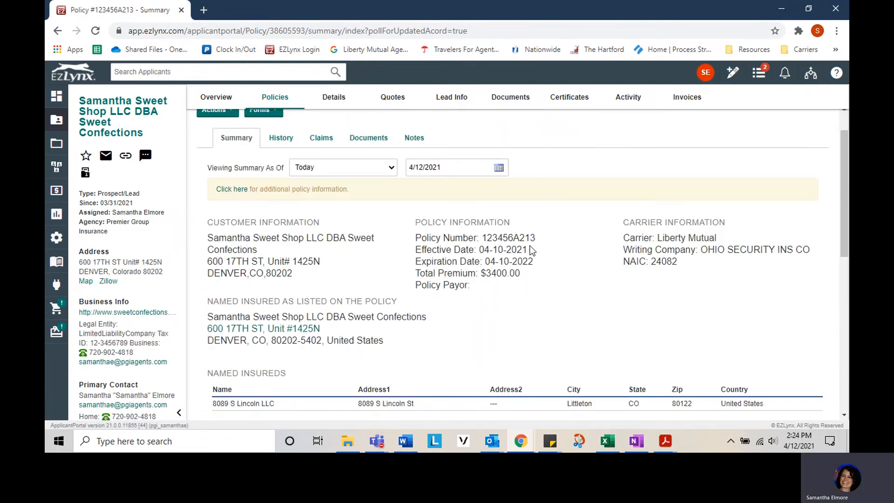
scroll(531, 245, "down", 1)
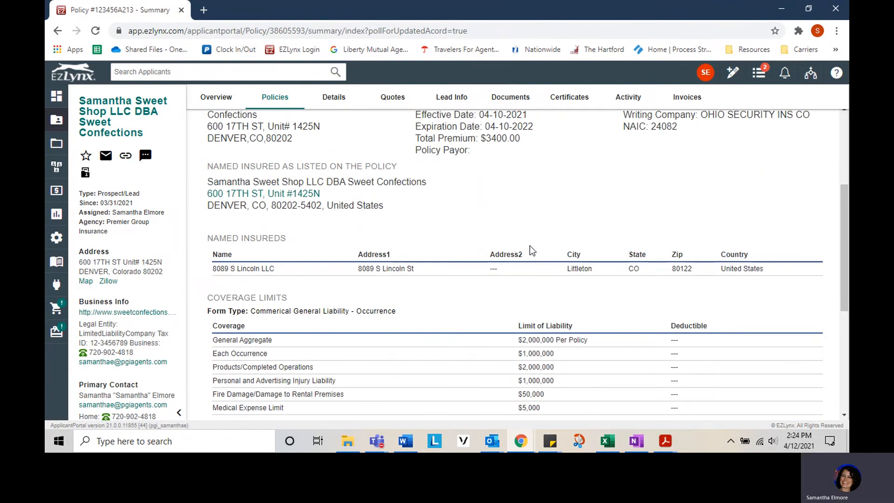
scroll(532, 251, "down", 1)
scroll(532, 250, "down", 4)
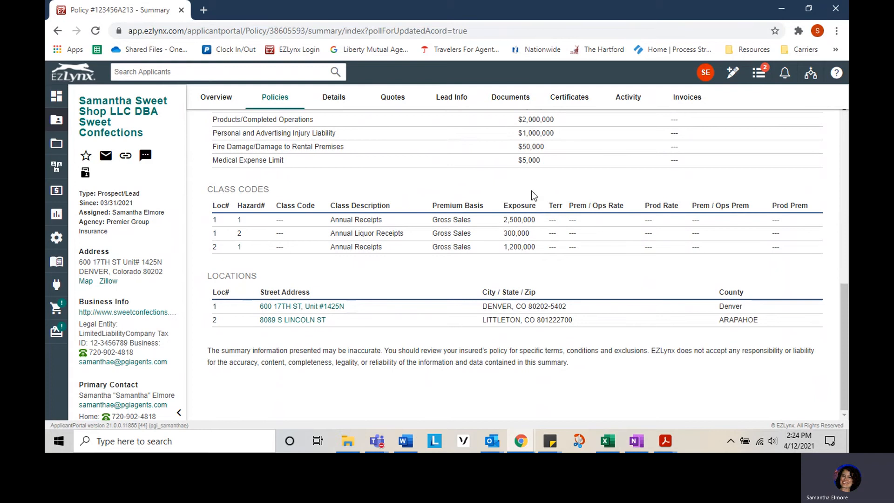
scroll(540, 247, "up", 1)
scroll(540, 245, "up", 5)
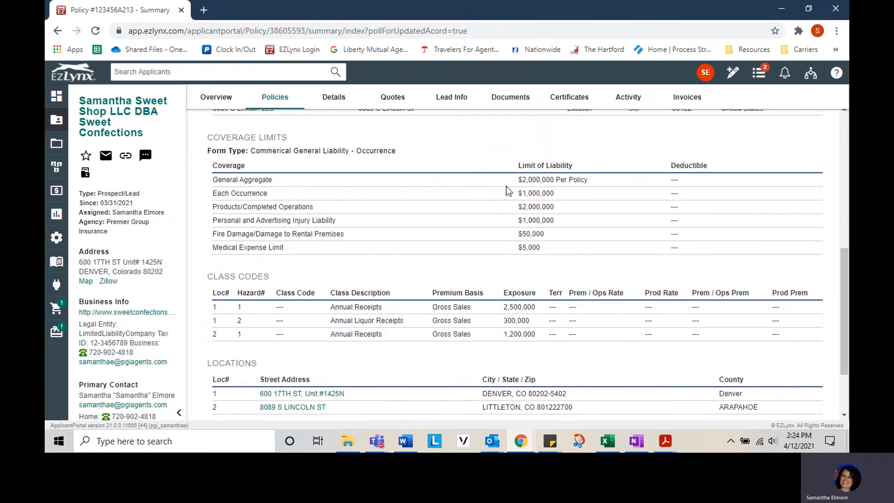
scroll(371, 196, "down", 3)
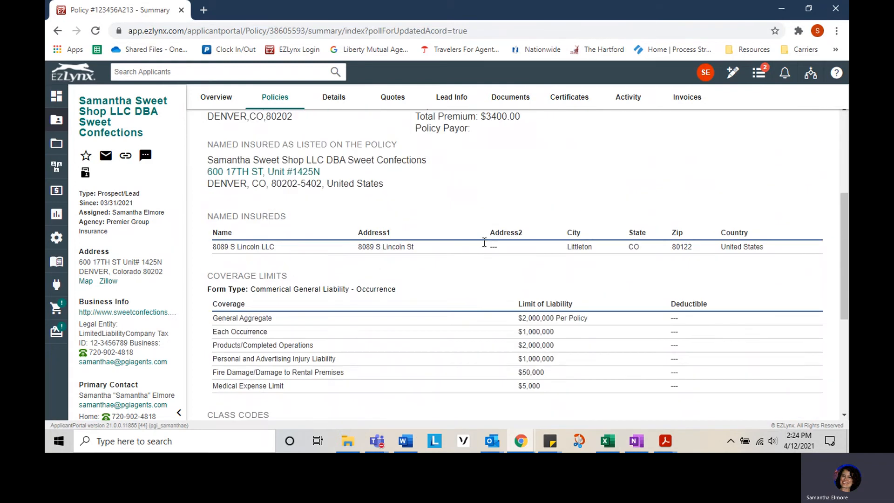
left_click(223, 99)
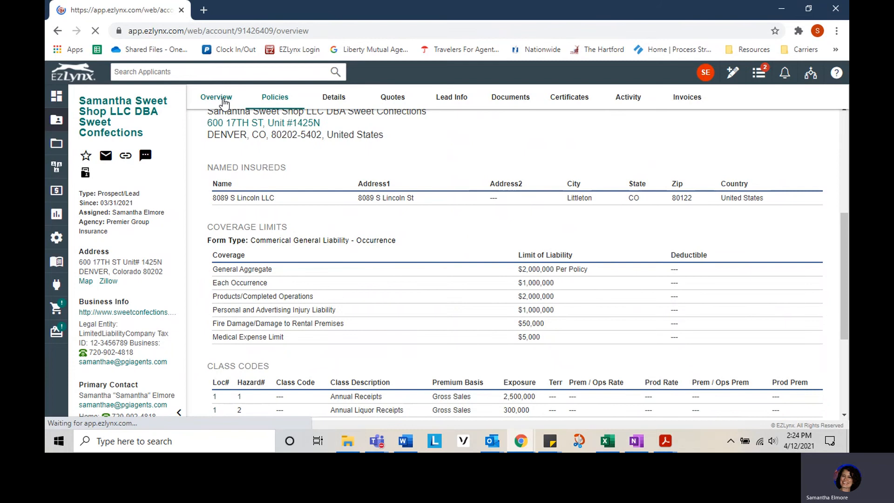